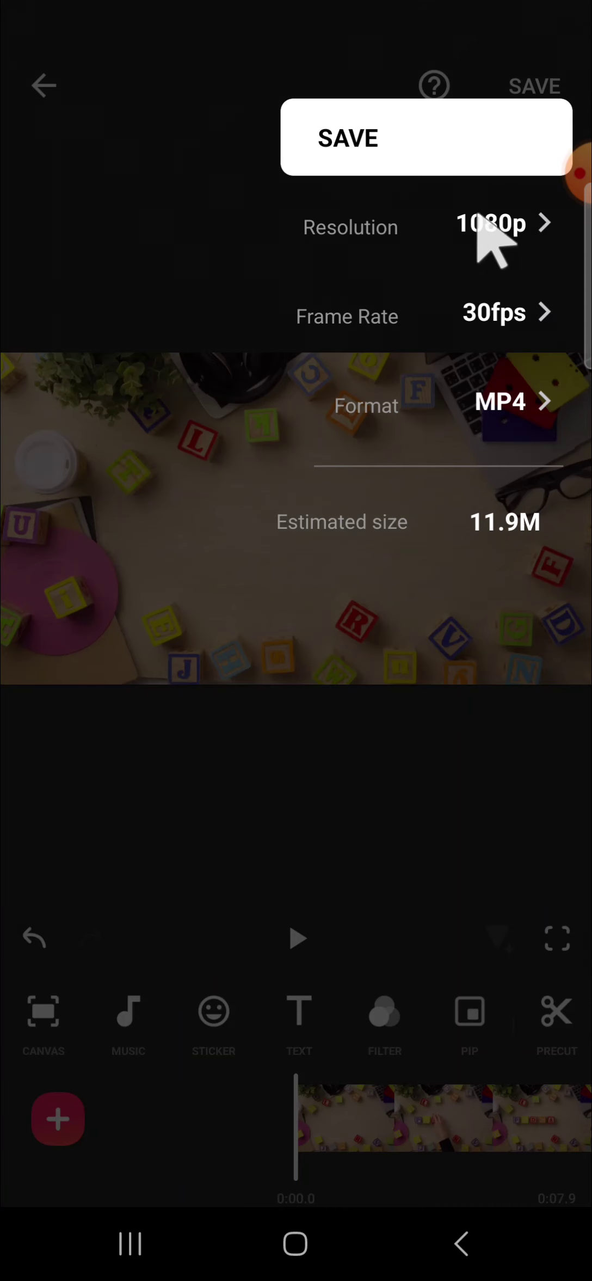
Change the export resolution from the resolution options to 4k.
{"action": "left_click", "coordinate": [505, 224]}
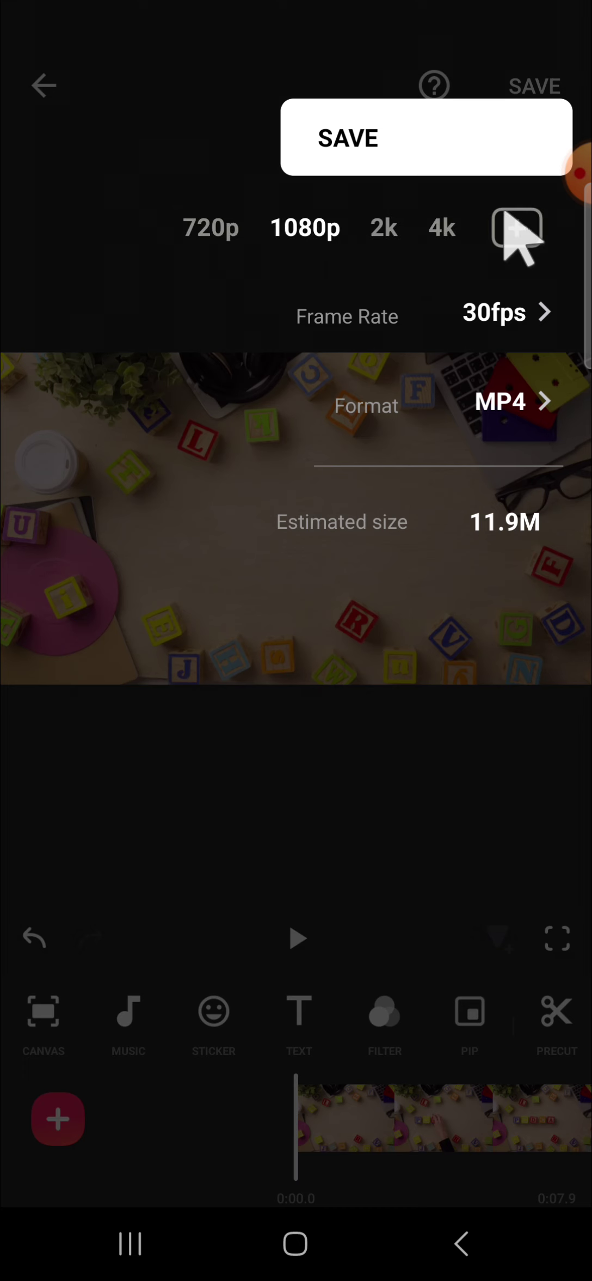
{"action": "left_click", "coordinate": [519, 229]}
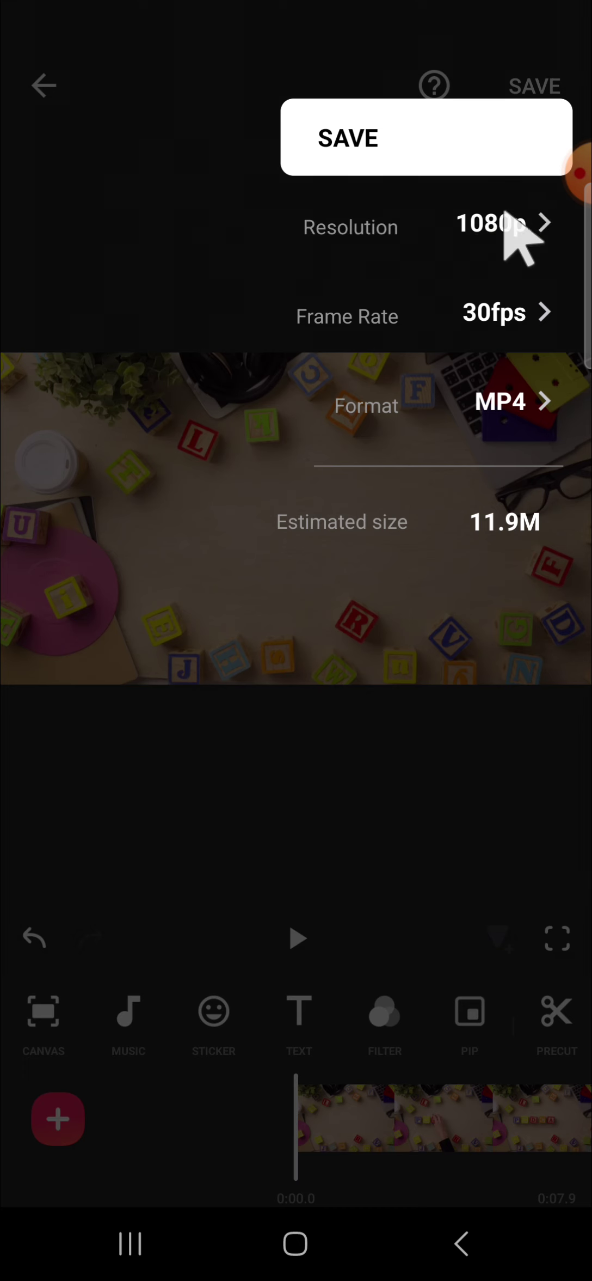
{"action": "left_click", "coordinate": [519, 230]}
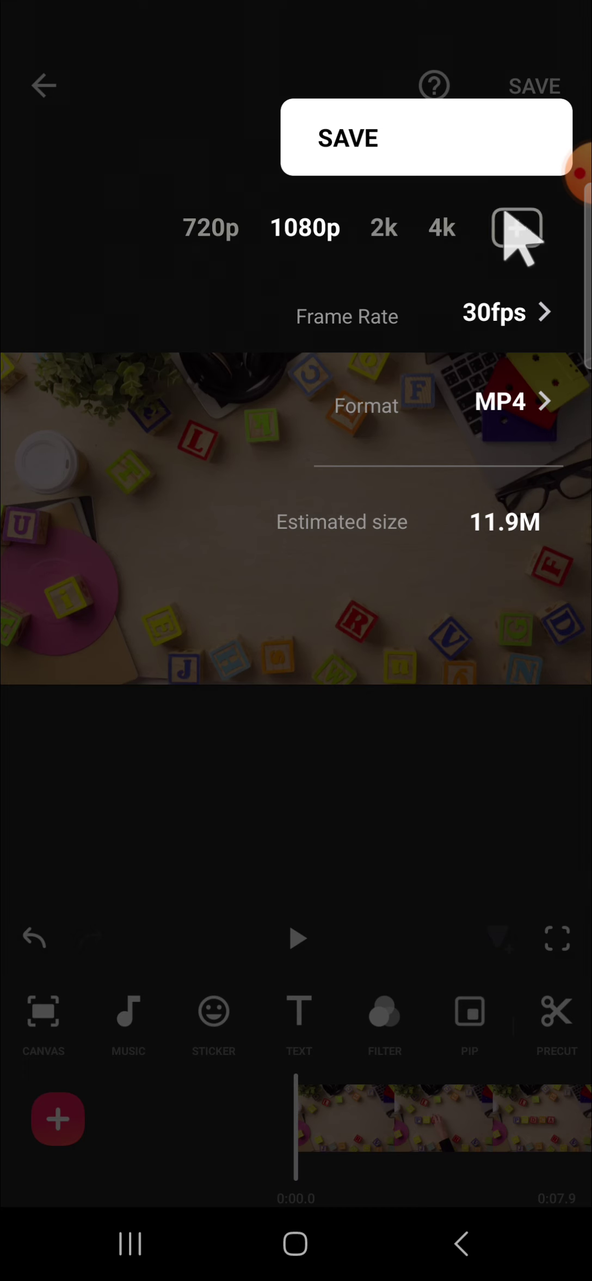
{"action": "left_click", "coordinate": [441, 230]}
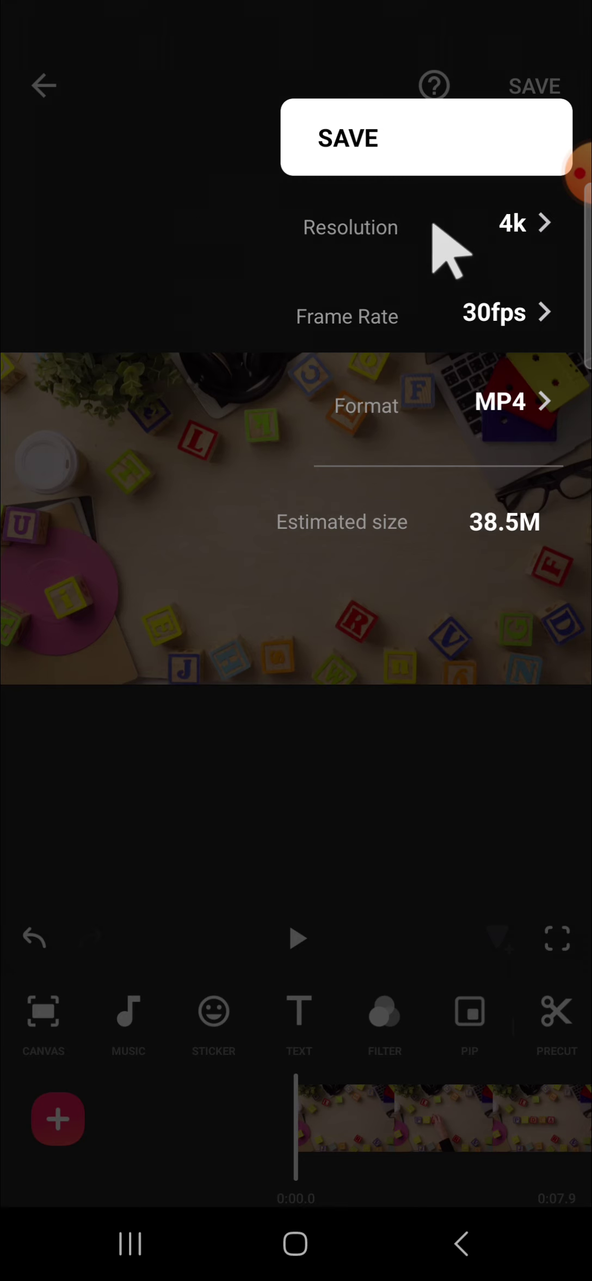